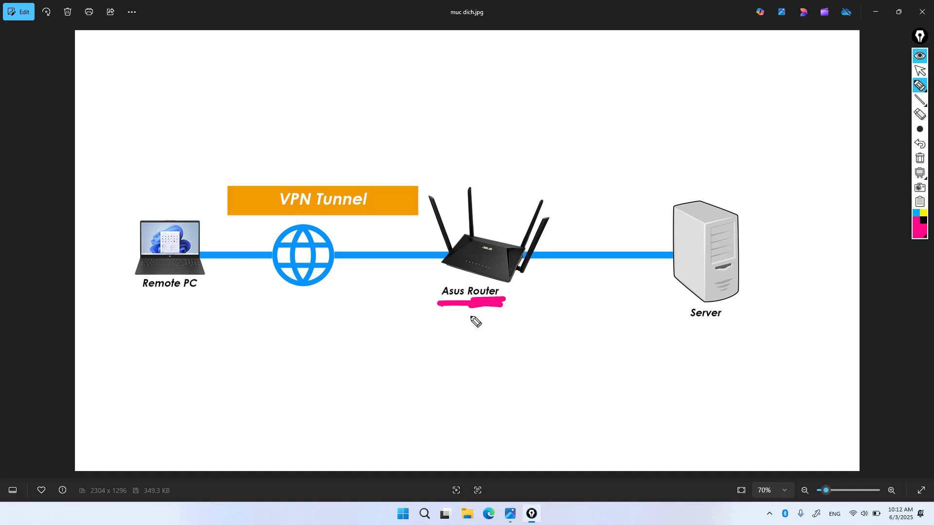
# Step: In magenta, draw an arrow under the router and trace Remote PC through the VPN Tunnel to Server
pyautogui.moveTo(423, 351)
pyautogui.mouseDown()
pyautogui.moveTo(446, 375)
pyautogui.moveTo(452, 361)
pyautogui.moveTo(480, 354)
pyautogui.moveTo(495, 373)
pyautogui.moveTo(598, 356)
pyautogui.mouseUp()
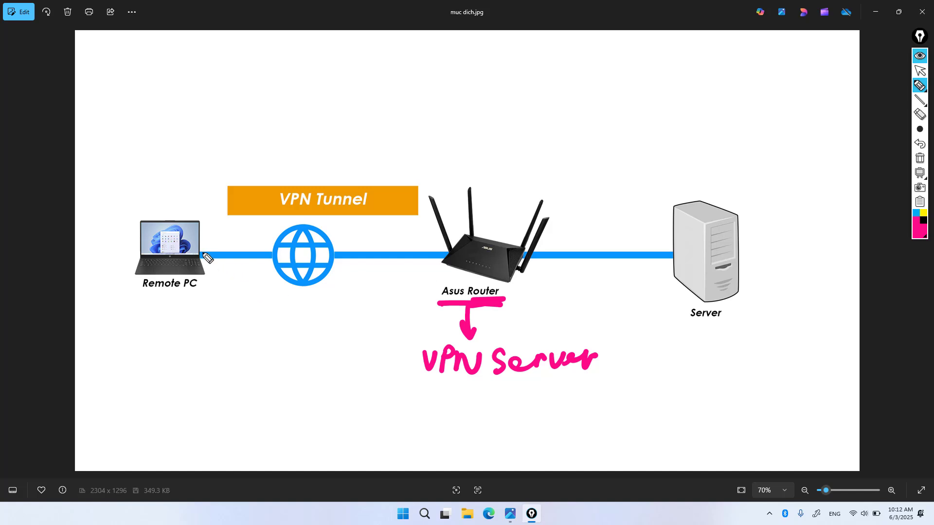
pyautogui.moveTo(197, 249)
pyautogui.mouseDown()
pyautogui.moveTo(245, 200)
pyautogui.moveTo(235, 212)
pyautogui.moveTo(371, 202)
pyautogui.moveTo(472, 240)
pyautogui.moveTo(577, 259)
pyautogui.moveTo(672, 254)
pyautogui.moveTo(654, 264)
pyautogui.mouseUp()
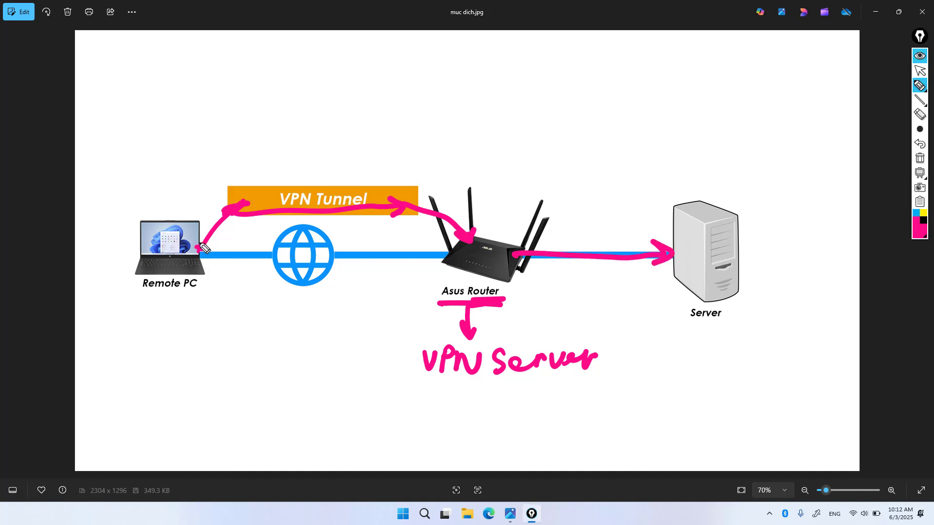
pyautogui.moveTo(199, 247)
pyautogui.mouseDown()
pyautogui.moveTo(419, 210)
pyautogui.moveTo(647, 242)
pyautogui.moveTo(628, 247)
pyautogui.mouseUp()
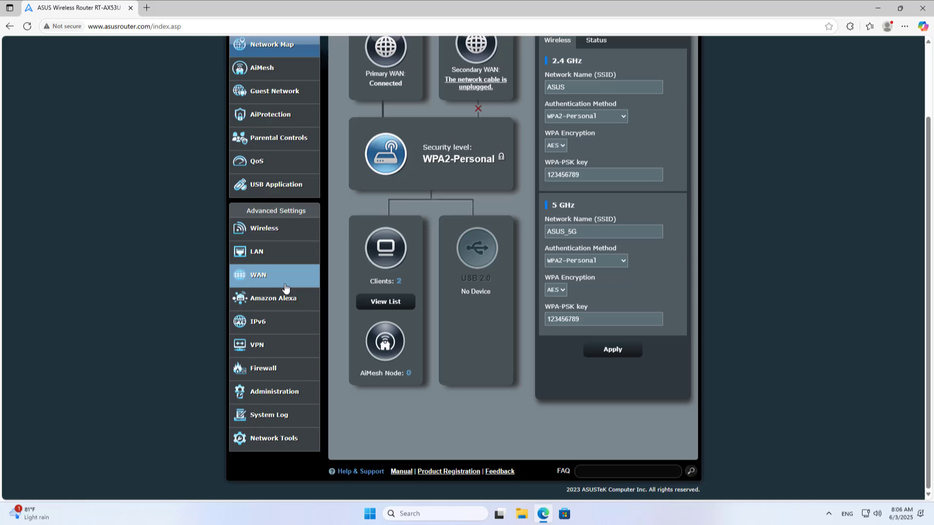
# Step: Enable the PPTP VPN server and switch its VPN Details to Advanced Settings
pyautogui.click(281, 346)
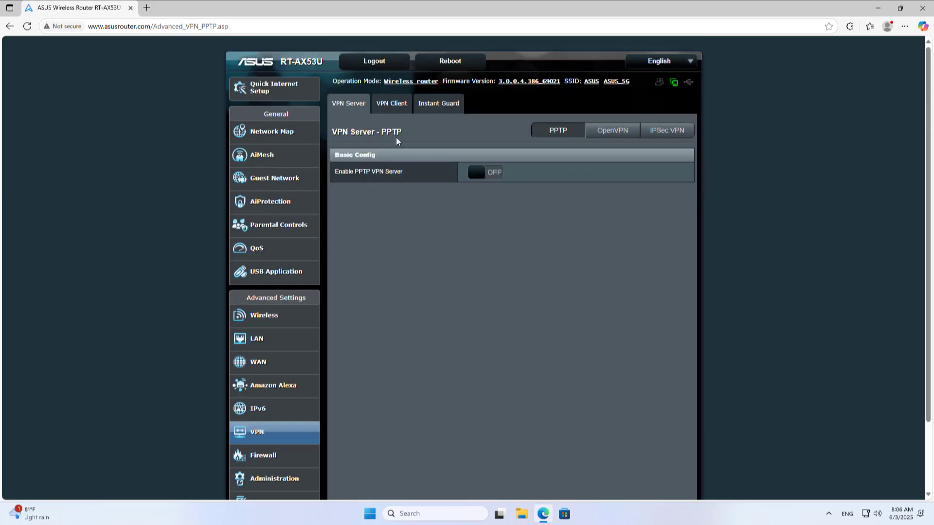
pyautogui.click(489, 175)
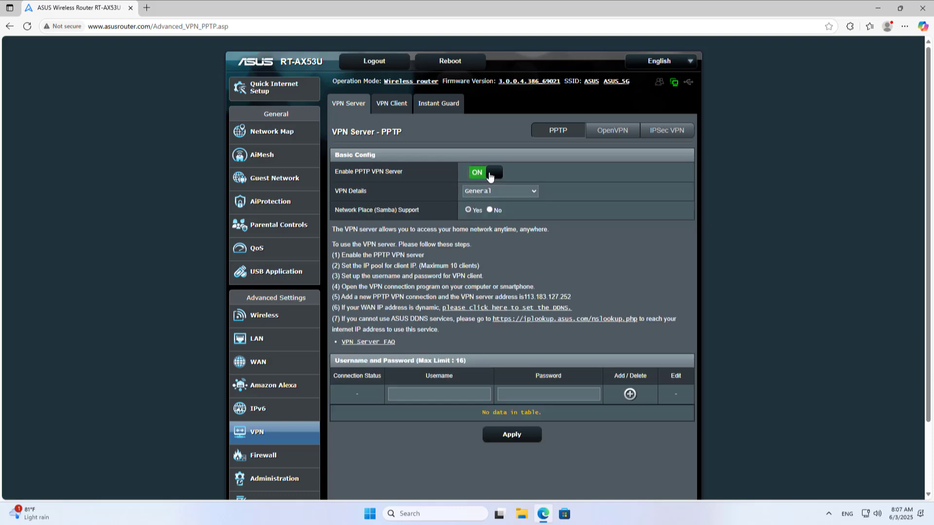
pyautogui.click(494, 189)
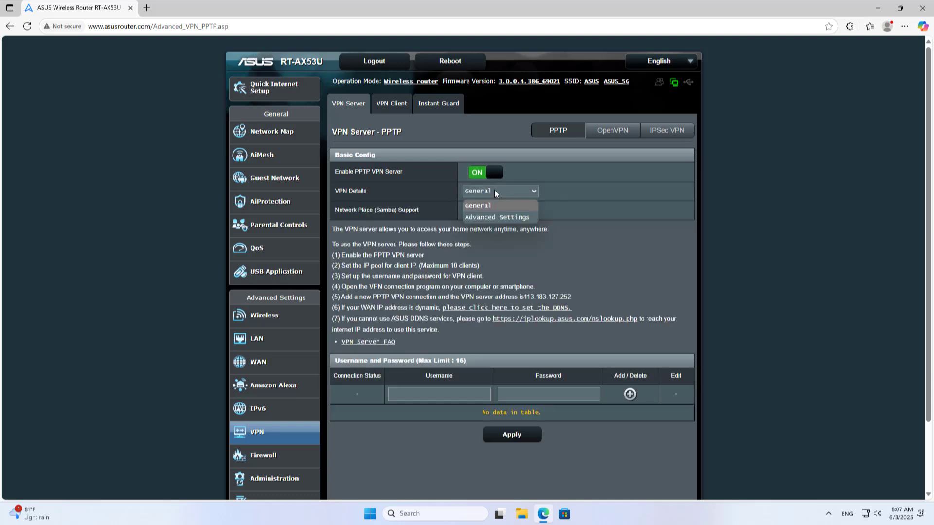
pyautogui.click(491, 218)
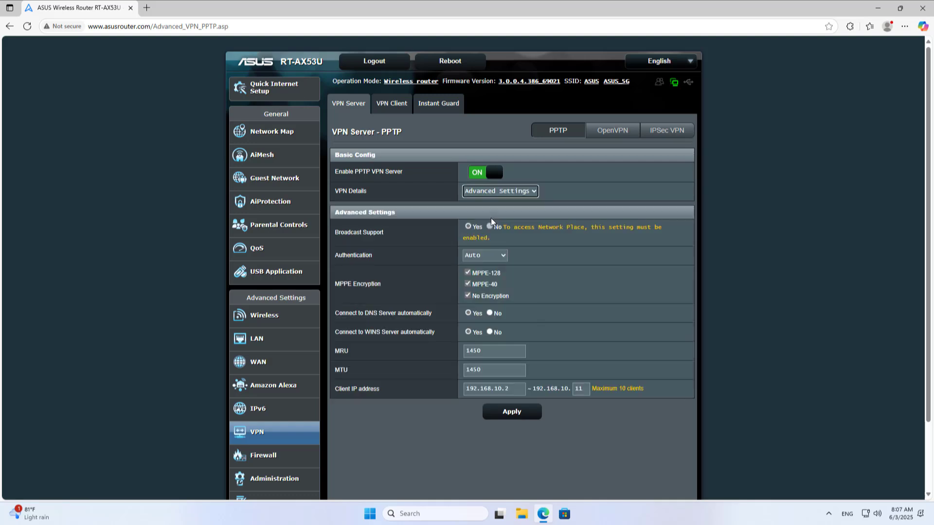
pyautogui.click(499, 260)
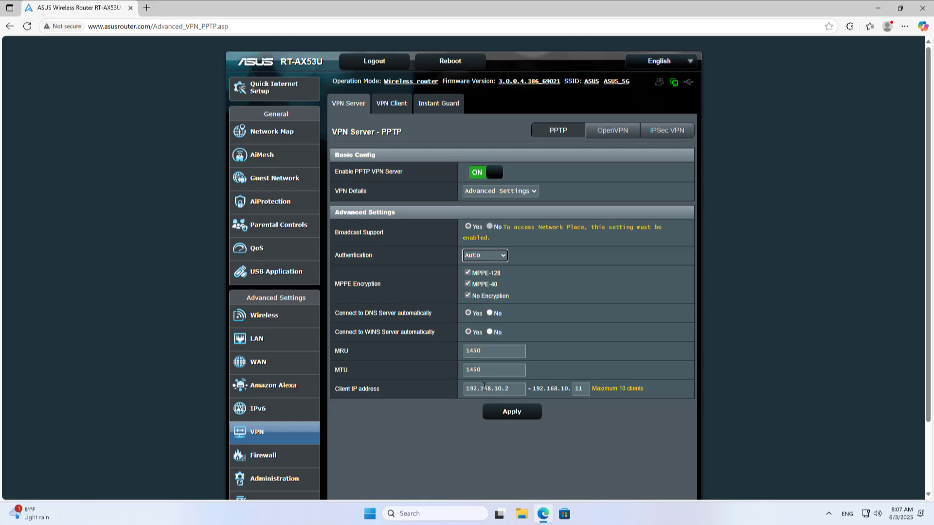
# Step: Change the client IP range end from 11 to 5, giving 192.168.10.2–192.168.10.5
pyautogui.click(502, 392)
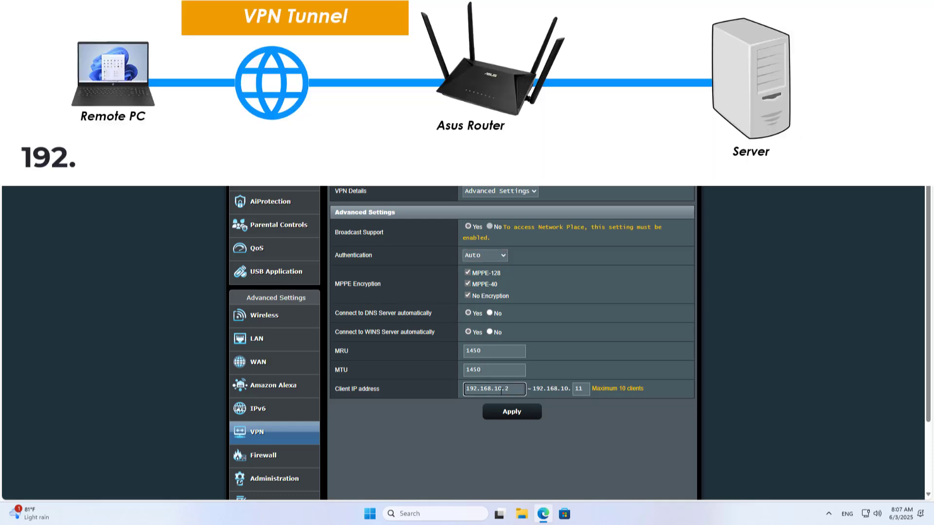
pyautogui.doubleClick(585, 390)
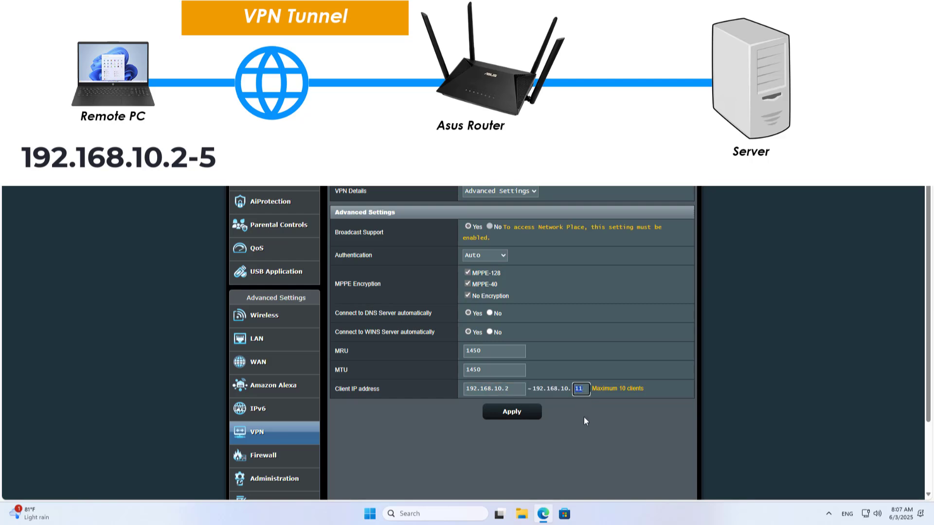
pyautogui.write('5')
pyautogui.moveTo(596, 389); pyautogui.dragTo(630, 399)
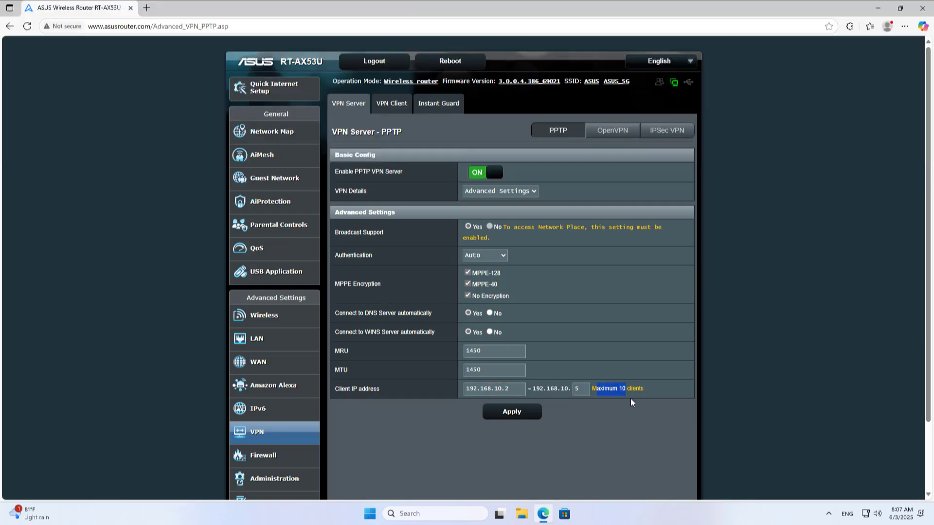
pyautogui.click(581, 405)
# Step: Apply the PPTP settings, add a VPN user account with its password, and highlight the DDNS note
pyautogui.click(539, 409)
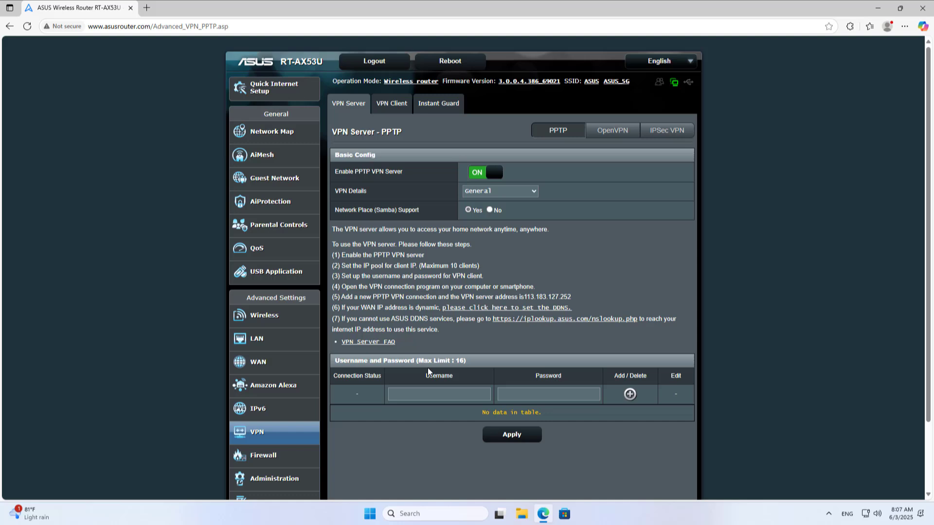
pyautogui.click(444, 396)
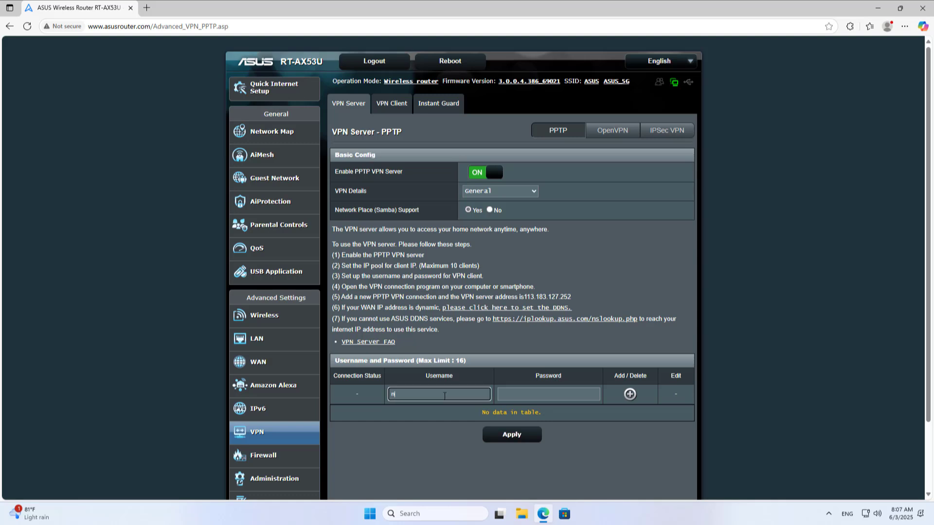
pyautogui.click(503, 395)
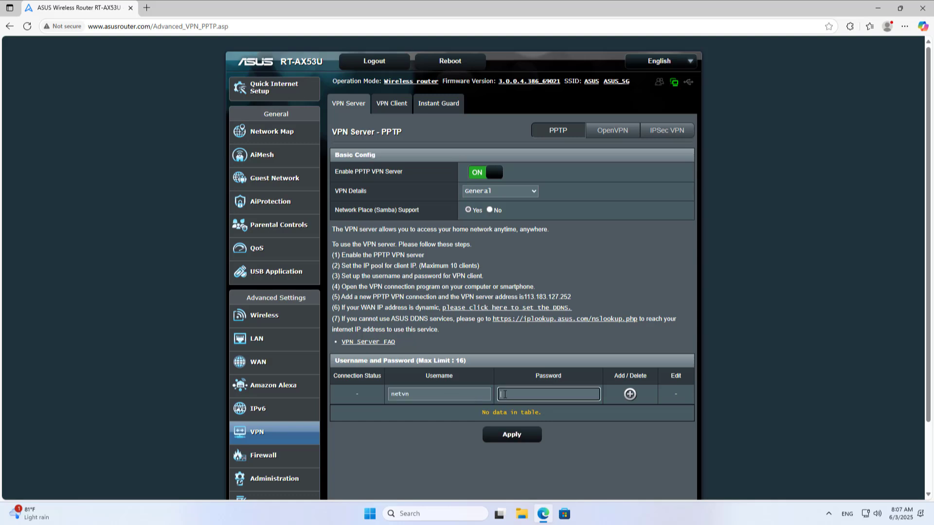
pyautogui.write('1234')
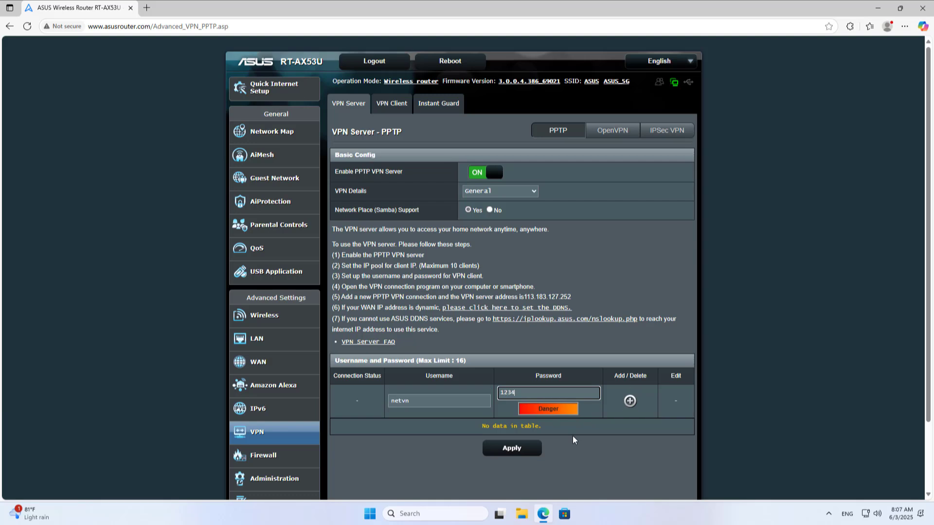
pyautogui.write('aA')
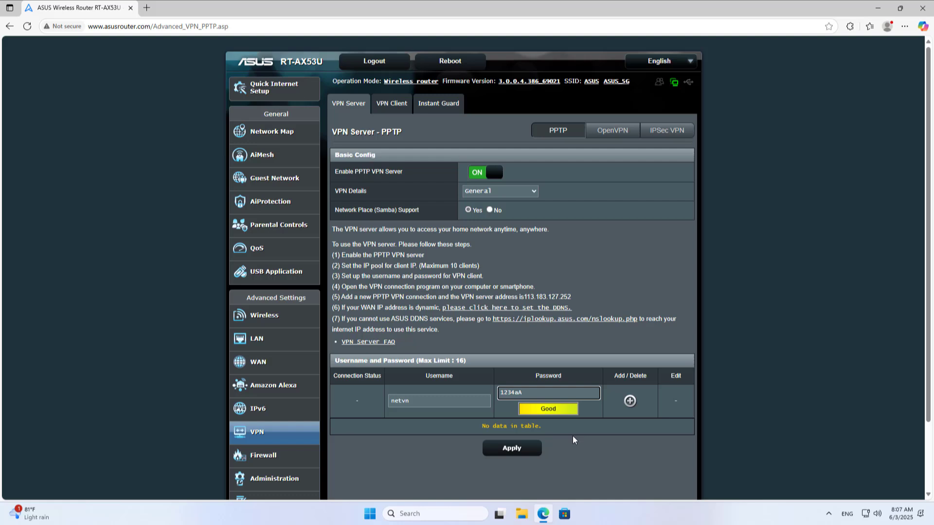
pyautogui.click(630, 402)
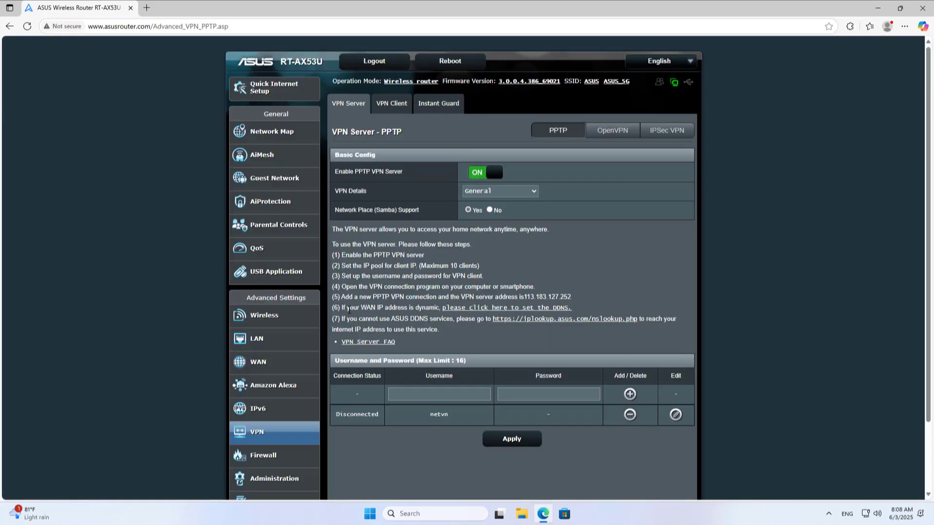
pyautogui.moveTo(346, 307); pyautogui.dragTo(572, 314)
# Step: Enable the DDNS client with host name netvn.asuscomm.com and apply to register it
pyautogui.click(555, 338)
pyautogui.click(474, 309)
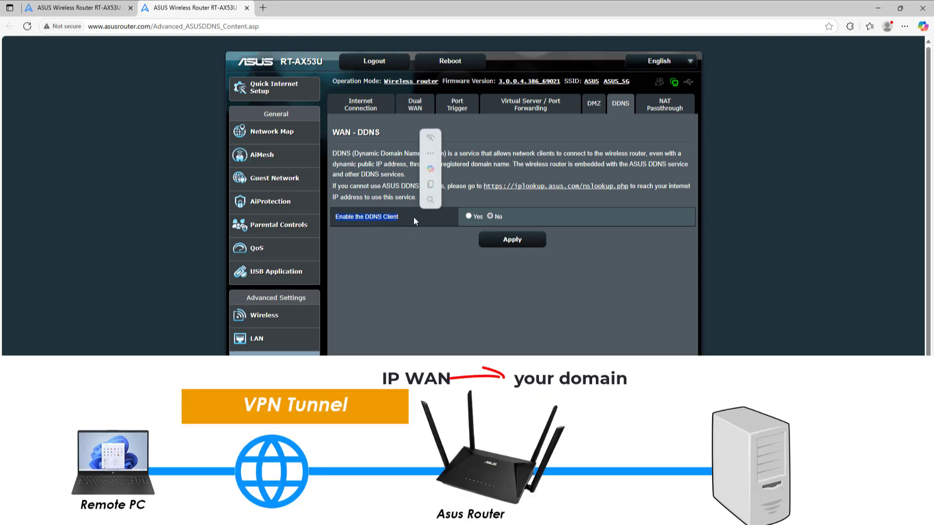
pyautogui.click(469, 215)
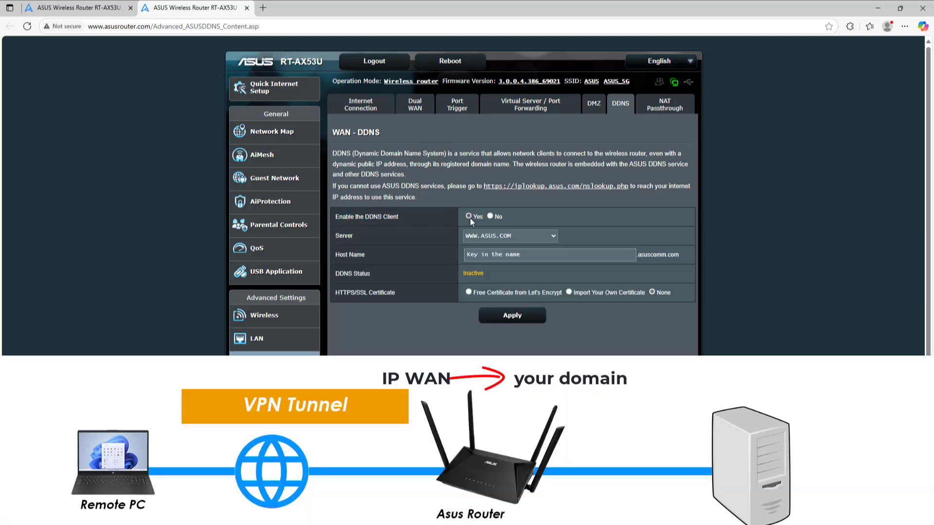
pyautogui.click(511, 257)
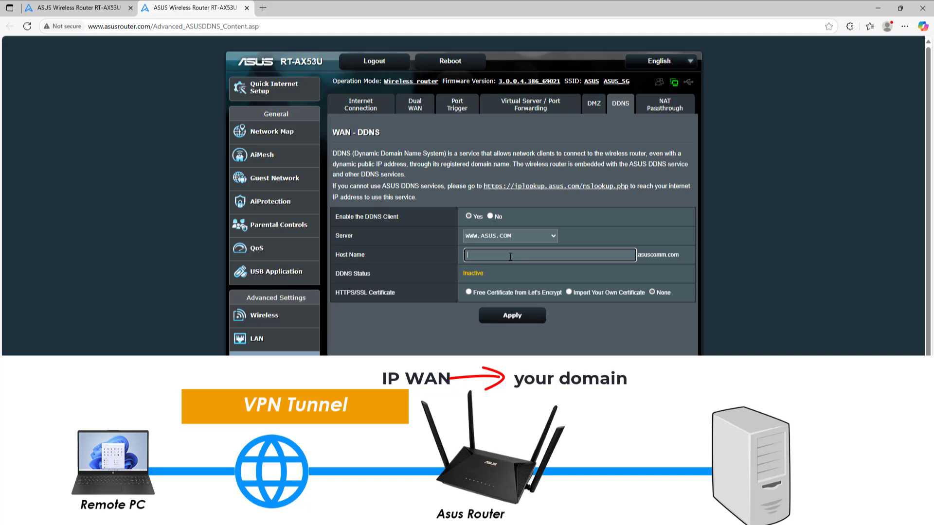
pyautogui.write('netvn')
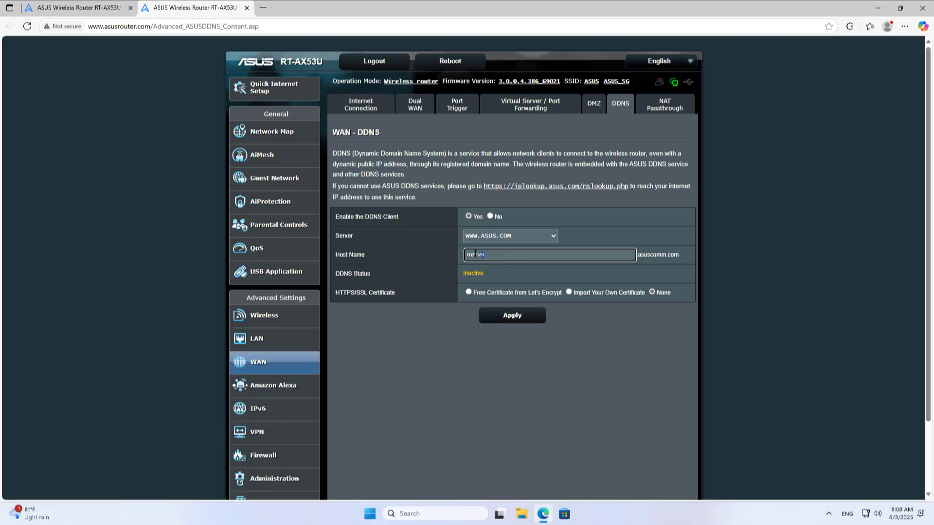
pyautogui.moveTo(475, 253); pyautogui.dragTo(464, 257)
pyautogui.moveTo(679, 258); pyautogui.dragTo(639, 257)
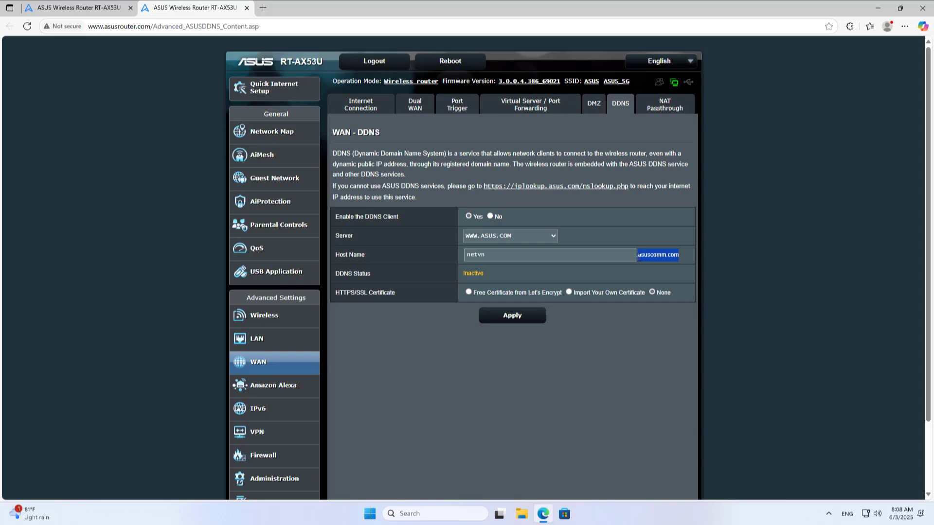
pyautogui.click(526, 317)
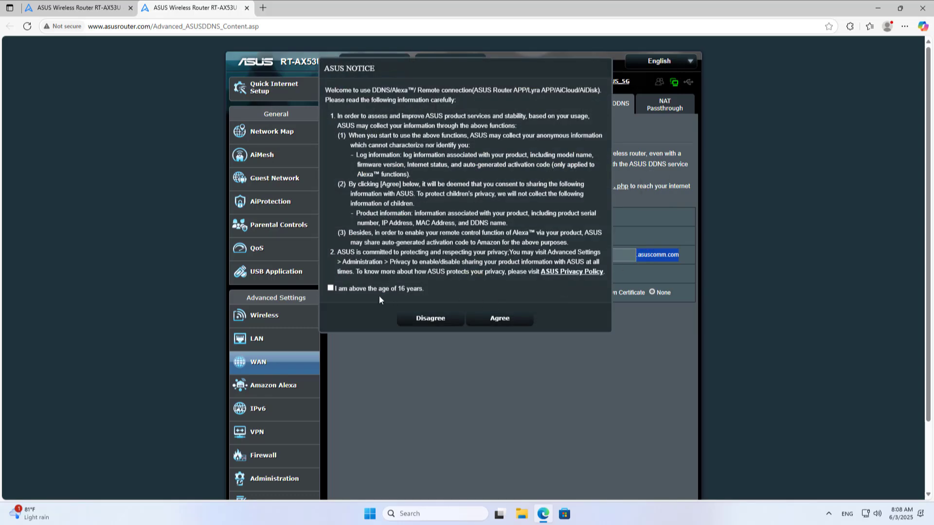
pyautogui.click(509, 319)
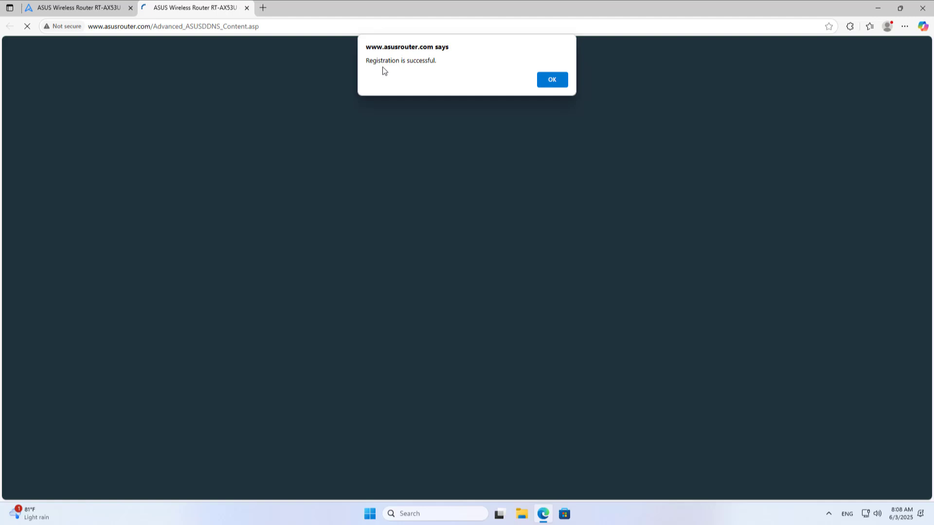
# Step: Confirm the successful DDNS registration, then circle Remote PC and arrow it to the router
pyautogui.click(556, 84)
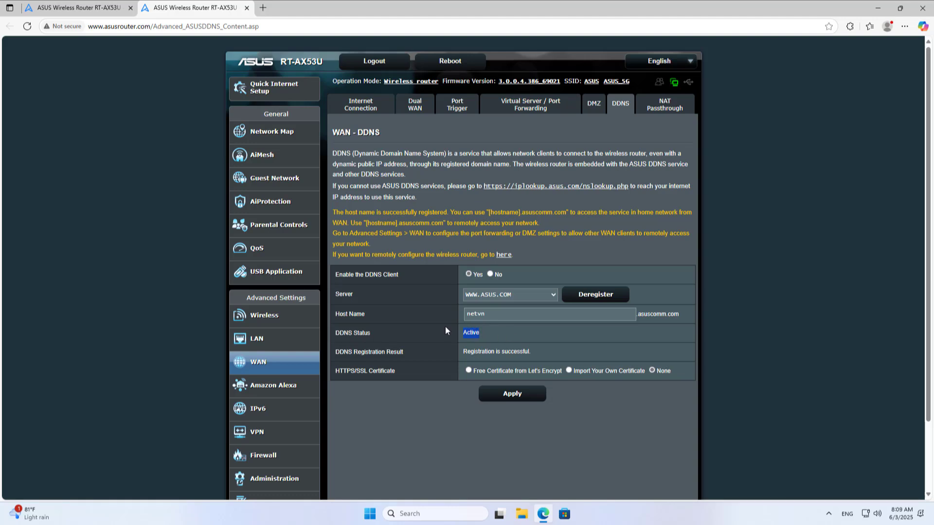
pyautogui.moveTo(545, 362); pyautogui.dragTo(451, 357)
pyautogui.click(427, 413)
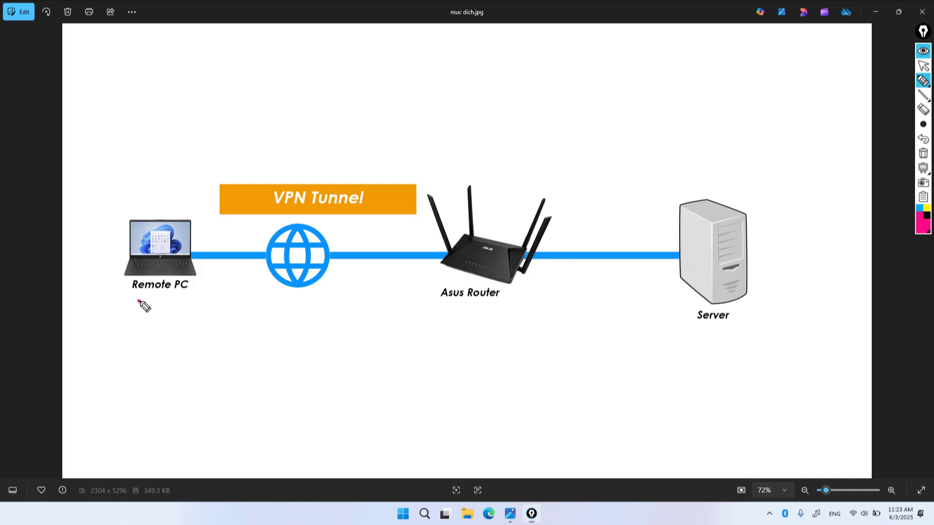
pyautogui.moveTo(139, 301)
pyautogui.mouseDown()
pyautogui.moveTo(192, 305)
pyautogui.moveTo(122, 225)
pyautogui.moveTo(202, 301)
pyautogui.moveTo(161, 304)
pyautogui.mouseUp()
pyautogui.moveTo(192, 222)
pyautogui.mouseDown()
pyautogui.moveTo(261, 197)
pyautogui.moveTo(346, 195)
pyautogui.moveTo(433, 214)
pyautogui.moveTo(464, 237)
pyautogui.moveTo(422, 225)
pyautogui.moveTo(444, 194)
pyautogui.moveTo(463, 239)
pyautogui.moveTo(439, 219)
pyautogui.moveTo(445, 228)
pyautogui.mouseUp()
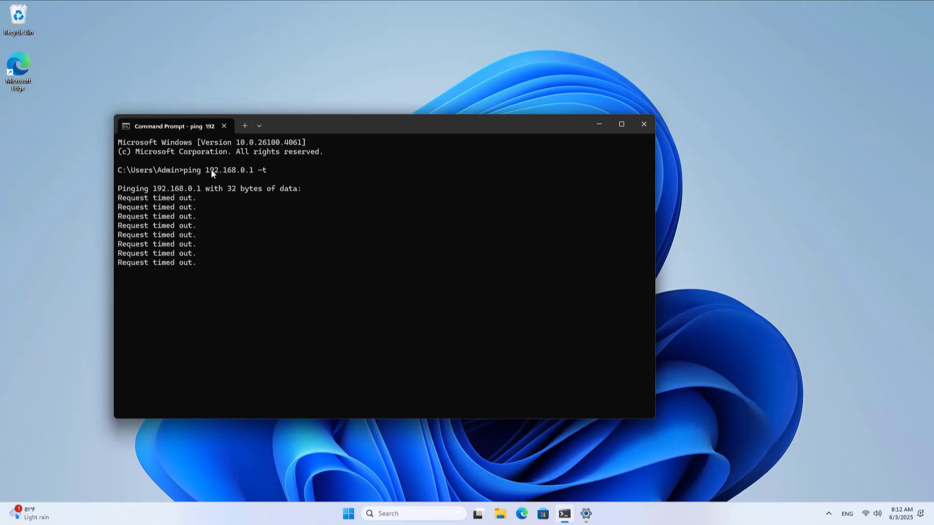
# Step: Minimise the timing-out ping window and bring back the Windows VPN settings page
pyautogui.click(329, 251)
pyautogui.click(603, 128)
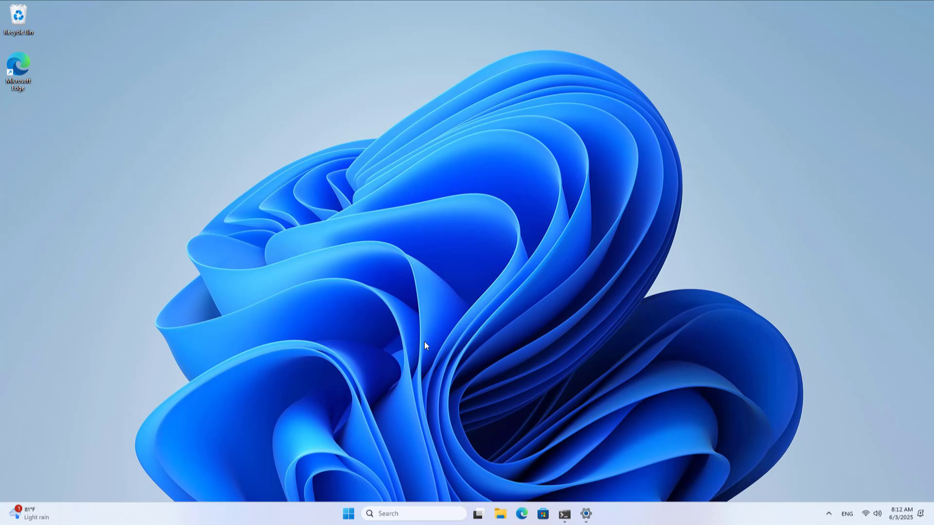
pyautogui.click(584, 514)
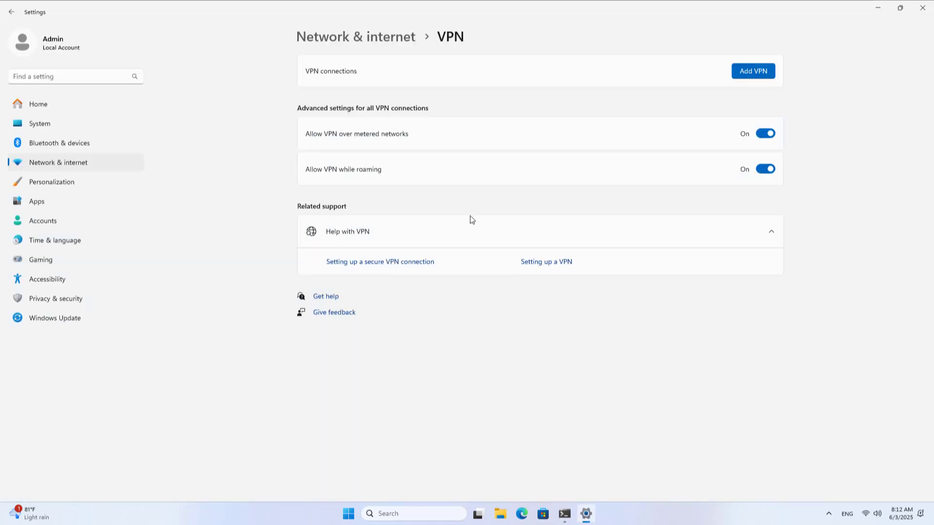
# Step: Start a new VPN connection named ASUS with server address netvn.asuscomm.com
pyautogui.click(741, 78)
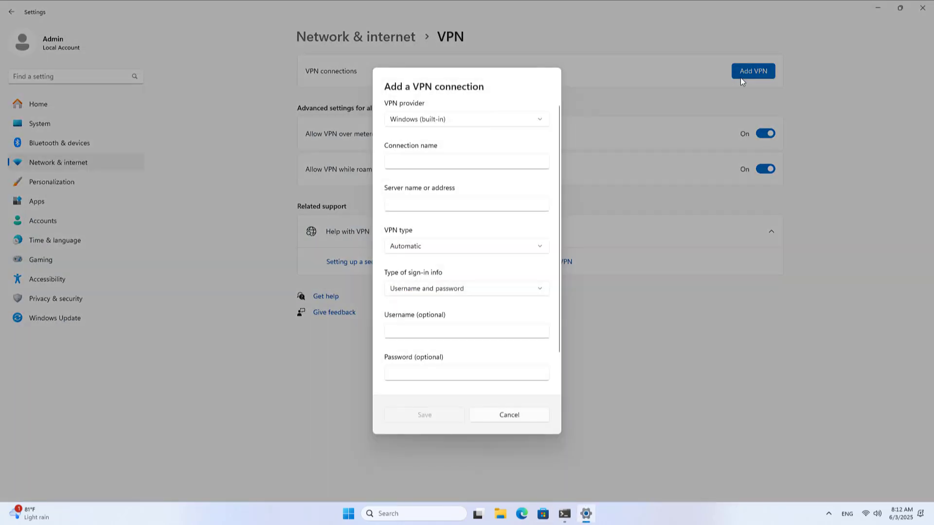
pyautogui.click(503, 160)
pyautogui.write('AS')
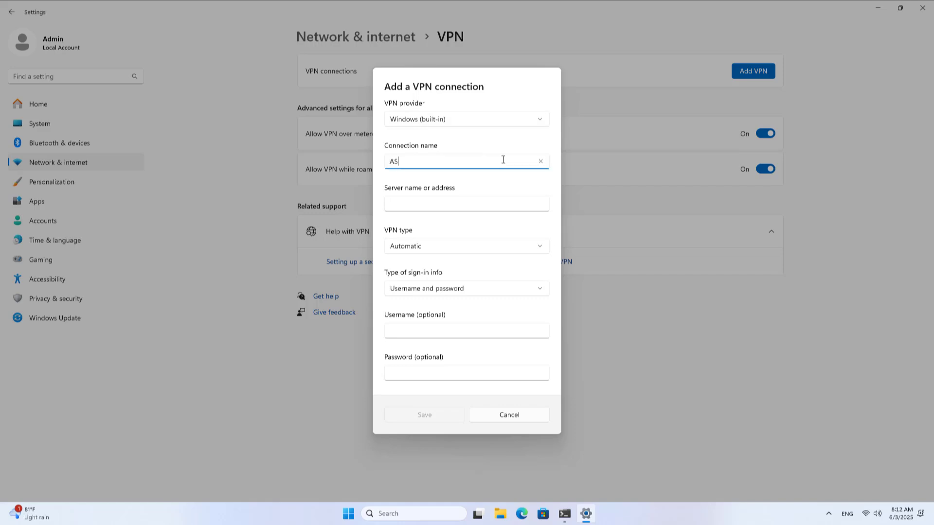
pyautogui.write('US')
pyautogui.click(487, 200)
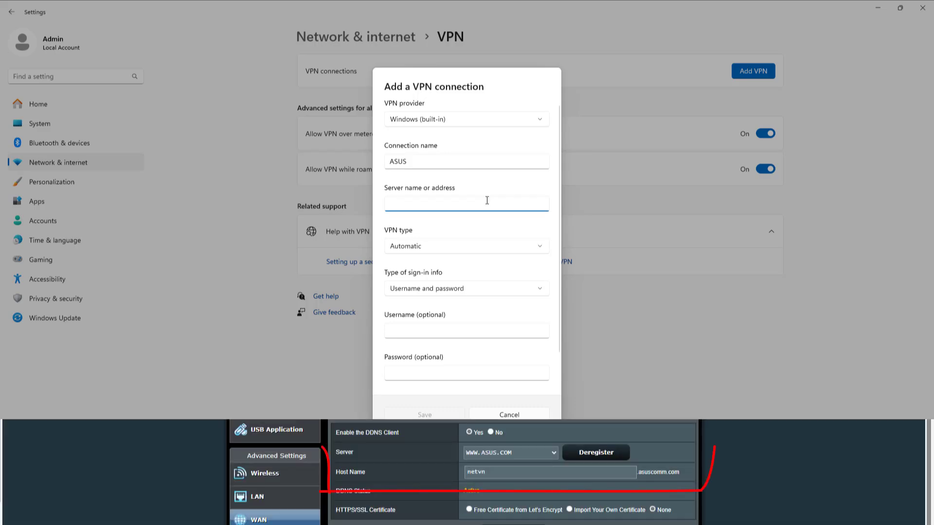
pyautogui.write('netvn')
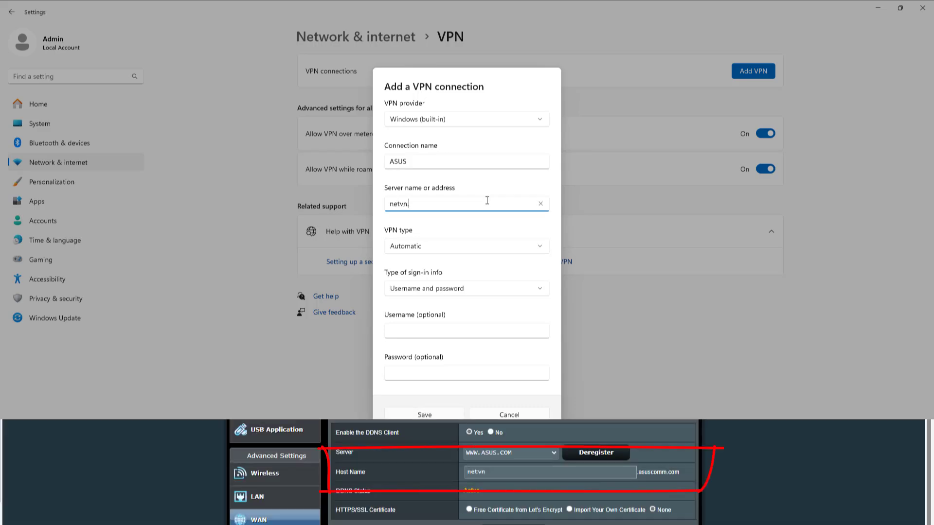
pyautogui.write('.asuscomm.com')
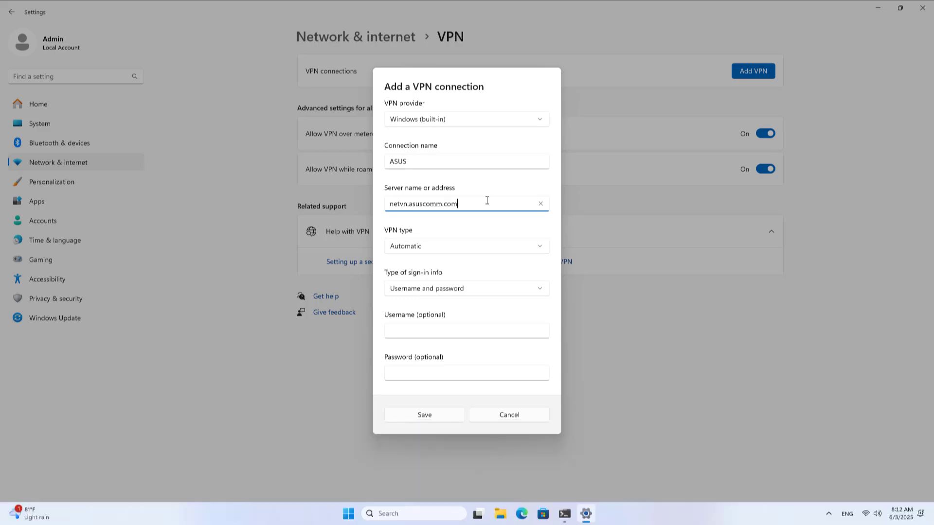
# Step: Set VPN type to PPTP, enter the router's VPN username and password, and save
pyautogui.click(483, 246)
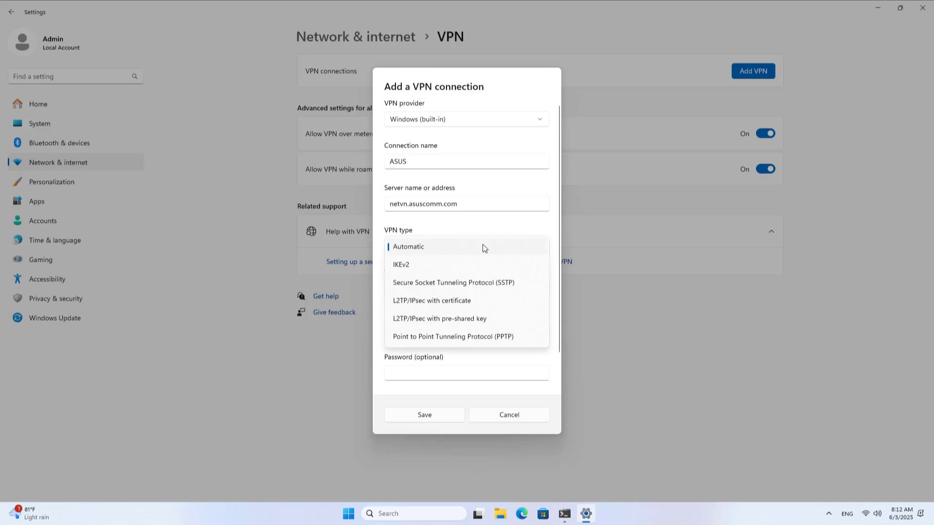
pyautogui.click(474, 339)
pyautogui.click(475, 294)
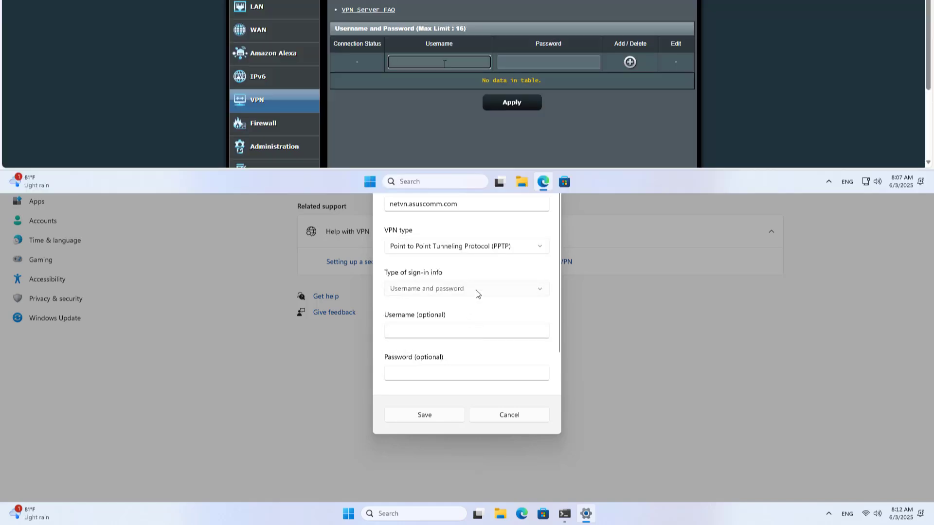
pyautogui.click(476, 294)
pyautogui.click(470, 329)
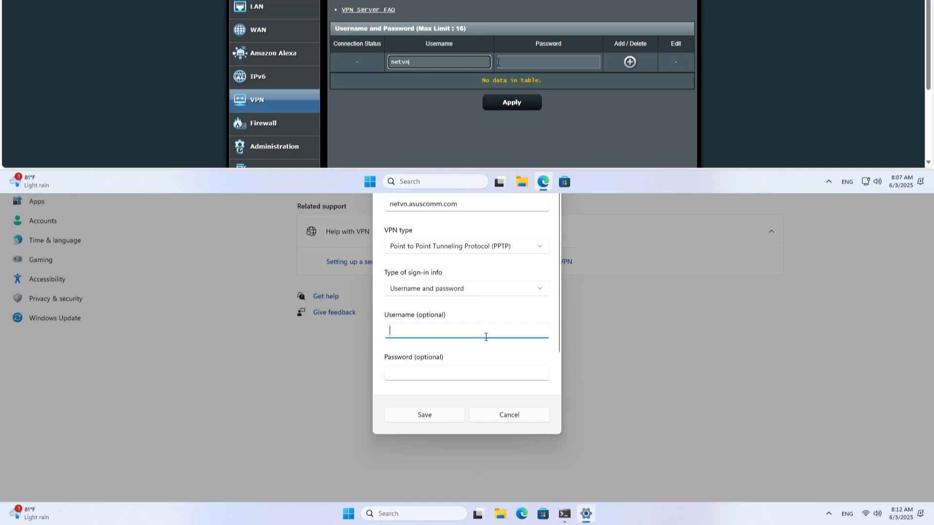
pyautogui.write('netvn')
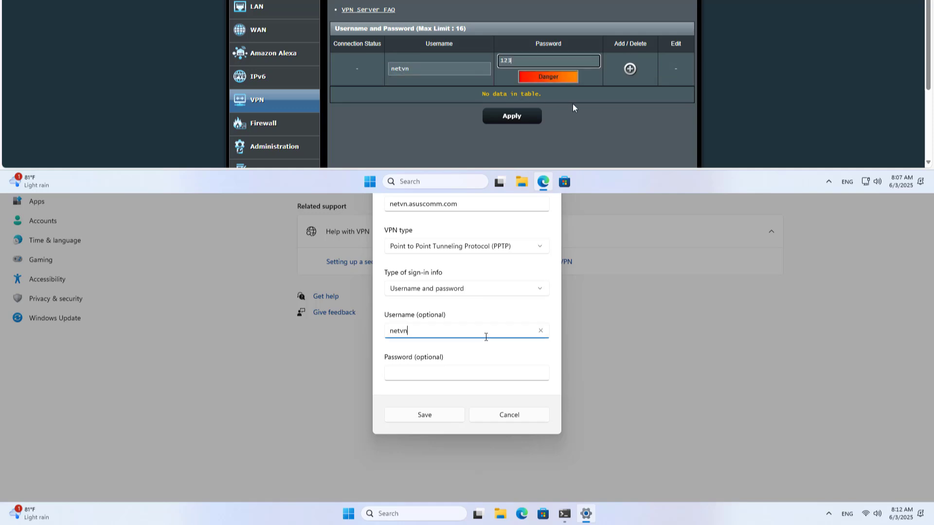
pyautogui.click(471, 370)
pyautogui.write('12345')
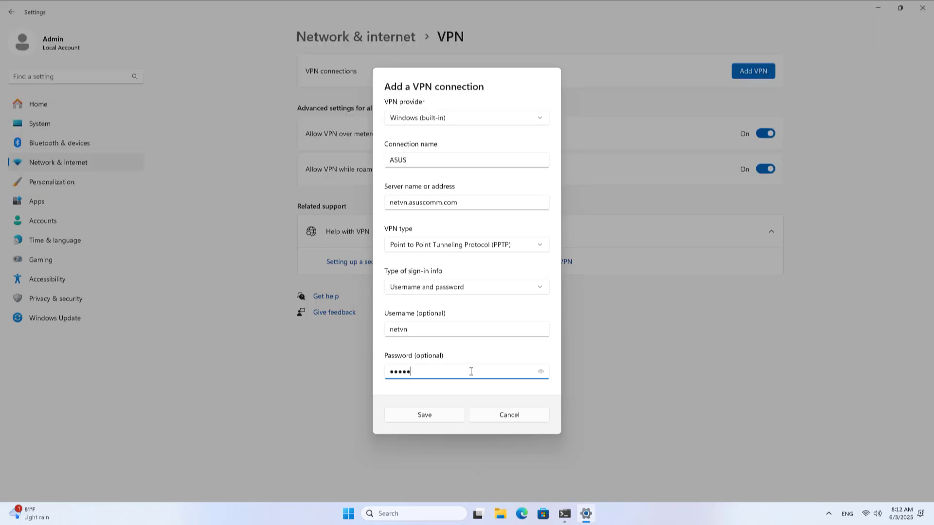
pyautogui.write('6')
pyautogui.click(544, 371)
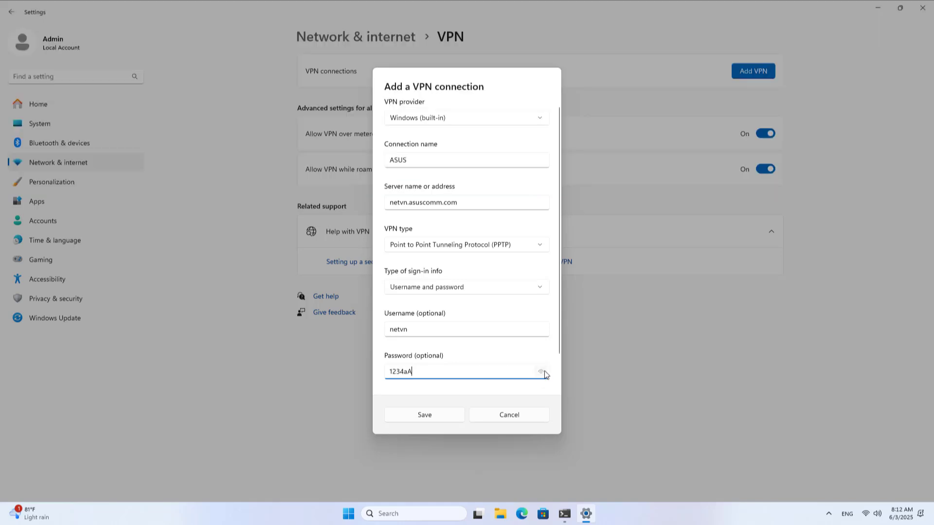
pyautogui.click(438, 419)
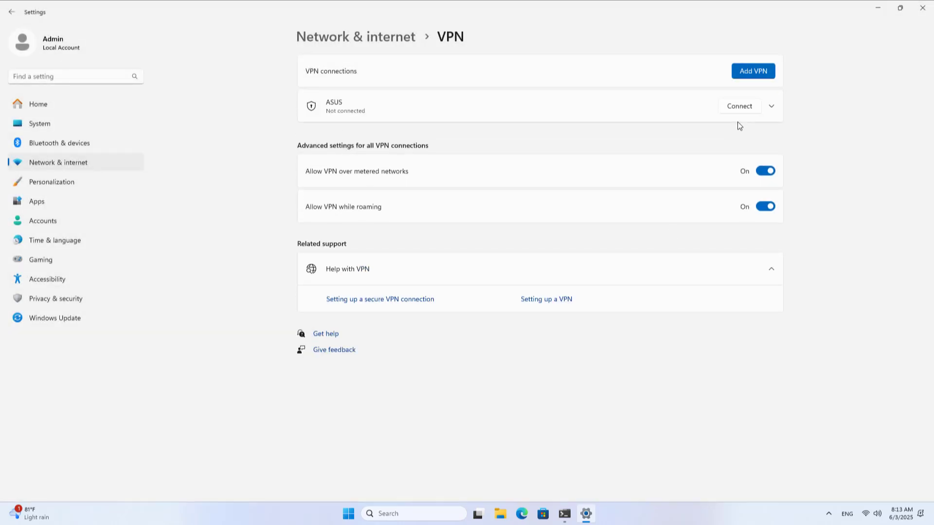
# Step: Connect to the ASUS VPN, close Settings, and bring forward the ping to 192.168.0.1
pyautogui.click(742, 109)
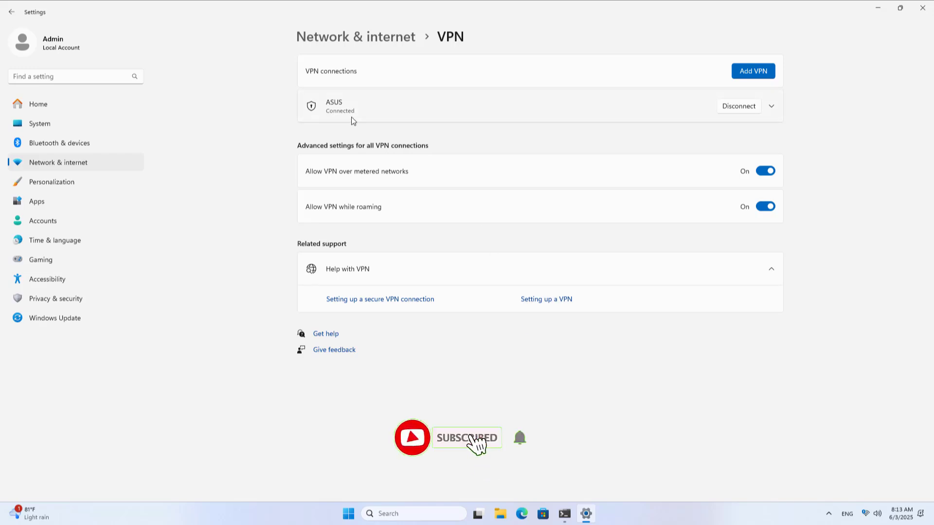
pyautogui.click(923, 8)
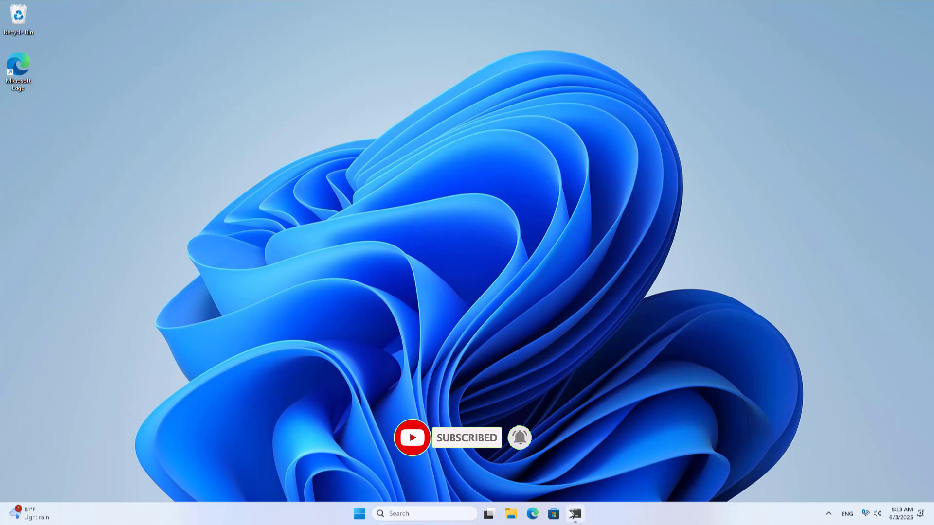
pyautogui.moveTo(575, 512)
pyautogui.click(576, 482)
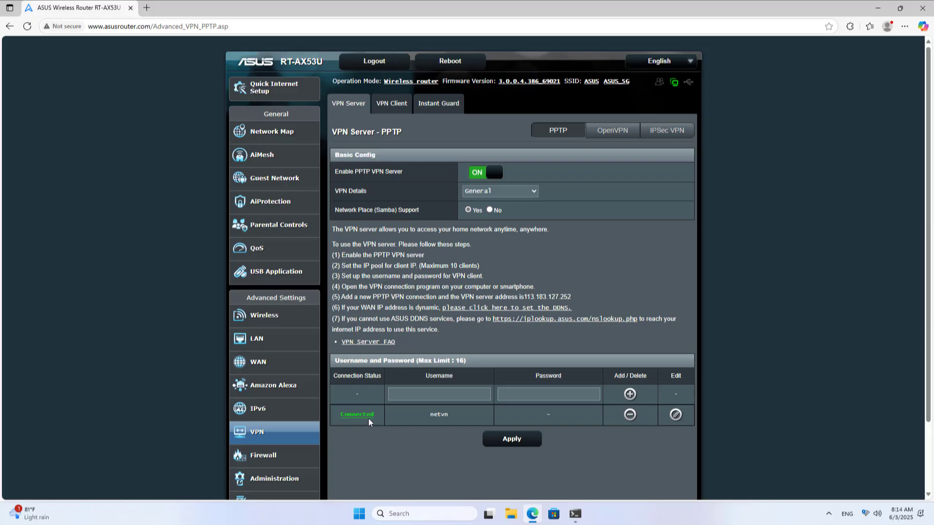
# Step: Reveal the client's VPN IP 192.168.10.2 on the router, then underline Remote PC in magenta
pyautogui.click(365, 416)
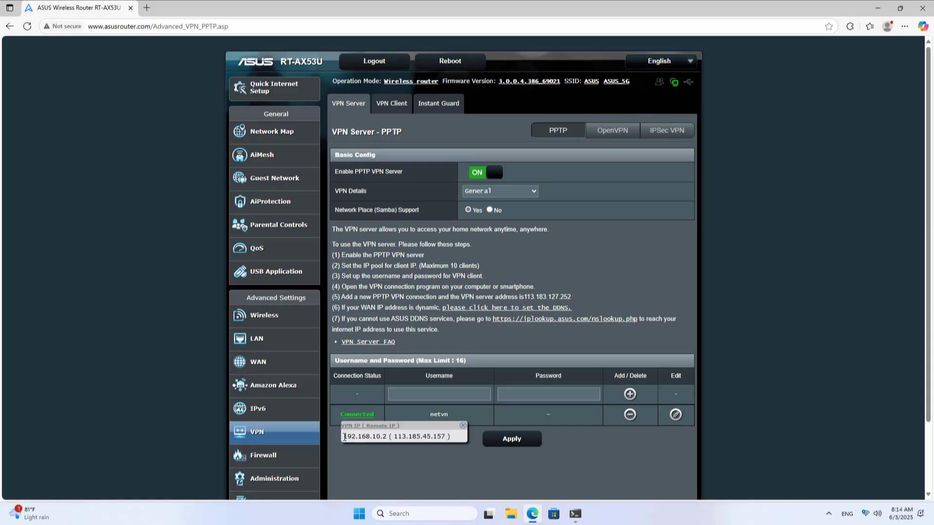
pyautogui.moveTo(344, 437); pyautogui.dragTo(448, 437)
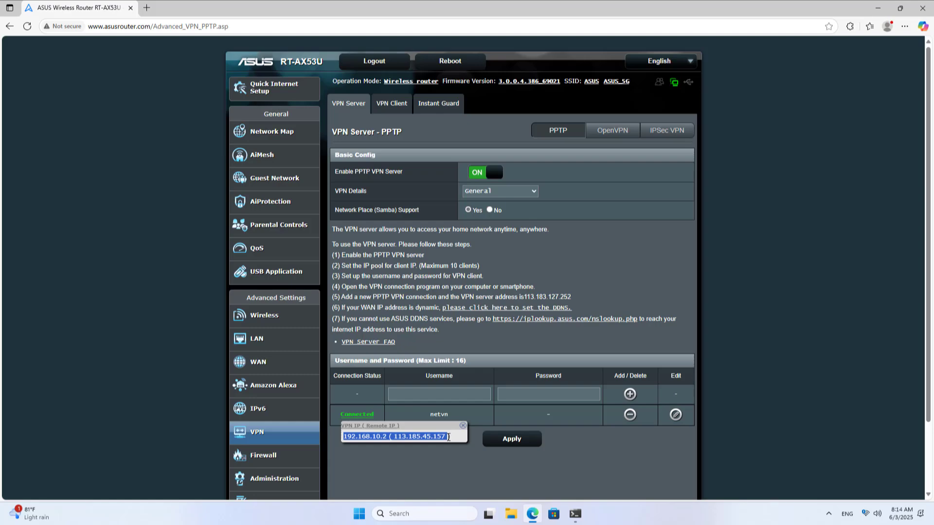
pyautogui.click(448, 462)
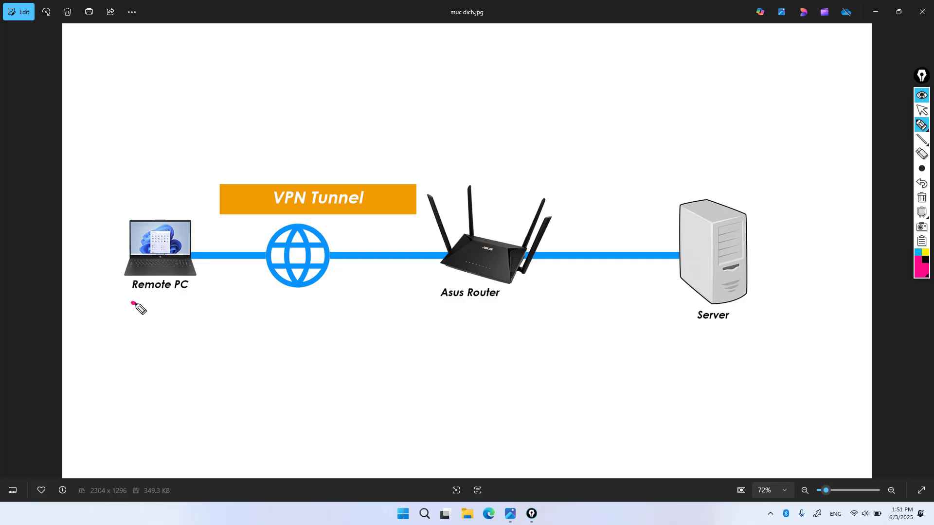
pyautogui.moveTo(122, 301)
pyautogui.mouseDown()
pyautogui.moveTo(217, 292)
pyautogui.moveTo(197, 303)
pyautogui.mouseUp()
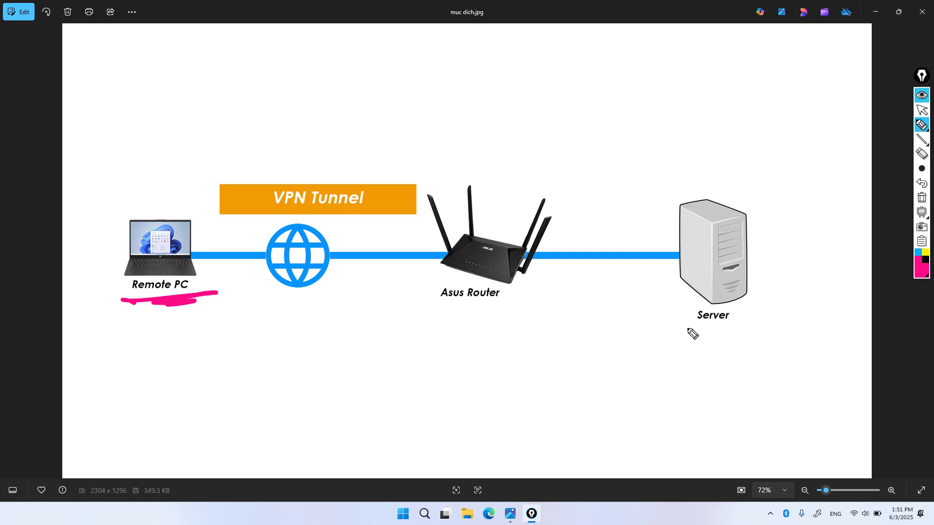
# Step: Underline Server, draw arrows Remote PC → router → Server, then run ping 192.168.0.51
pyautogui.moveTo(684, 330); pyautogui.dragTo(732, 331)
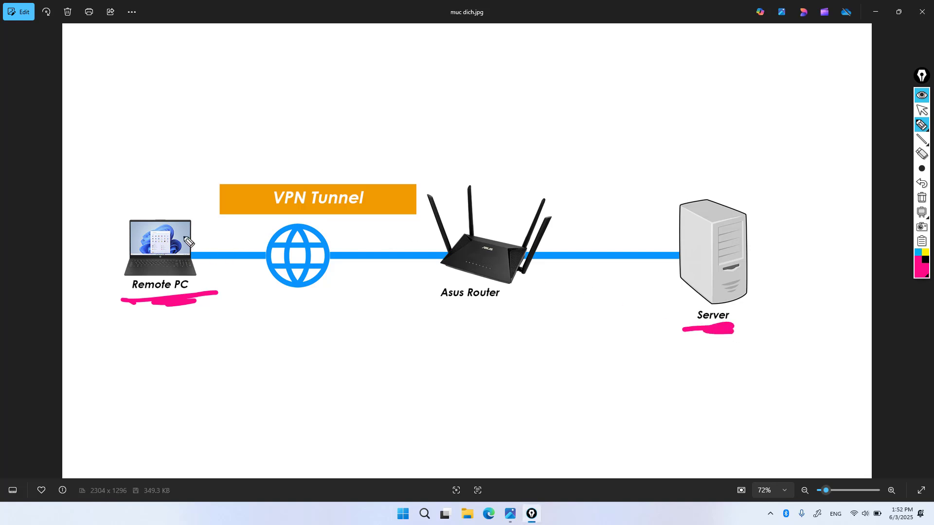
pyautogui.moveTo(193, 225)
pyautogui.mouseDown()
pyautogui.moveTo(234, 206)
pyautogui.moveTo(425, 203)
pyautogui.mouseUp()
pyautogui.moveTo(456, 236)
pyautogui.mouseDown()
pyautogui.moveTo(460, 210)
pyautogui.moveTo(465, 235)
pyautogui.mouseUp()
pyautogui.moveTo(522, 254)
pyautogui.mouseDown()
pyautogui.moveTo(652, 228)
pyautogui.moveTo(674, 243)
pyautogui.moveTo(662, 224)
pyautogui.moveTo(671, 244)
pyautogui.mouseUp()
pyautogui.moveTo(210, 313)
pyautogui.mouseDown()
pyautogui.moveTo(352, 329)
pyautogui.moveTo(508, 319)
pyautogui.moveTo(654, 281)
pyautogui.moveTo(681, 256)
pyautogui.moveTo(650, 267)
pyautogui.moveTo(684, 256)
pyautogui.moveTo(654, 271)
pyautogui.moveTo(672, 282)
pyautogui.mouseUp()
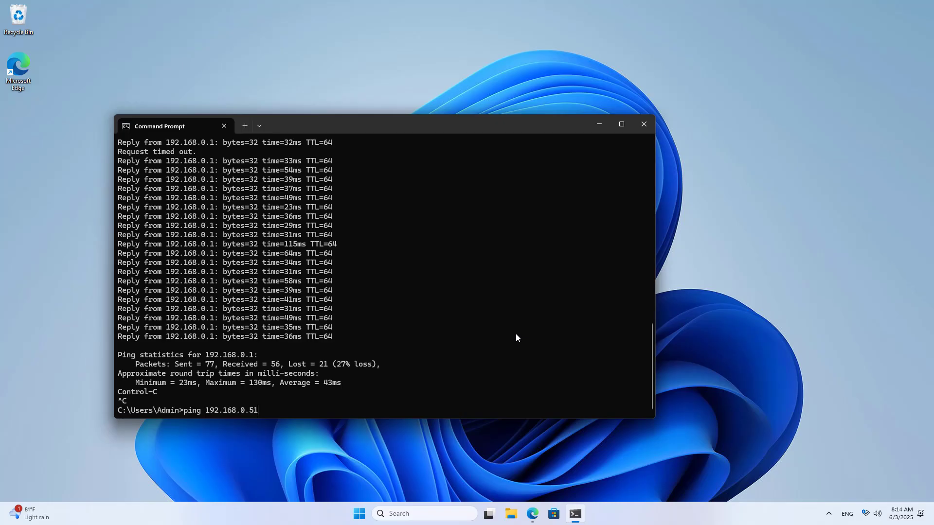
pyautogui.press('Return')
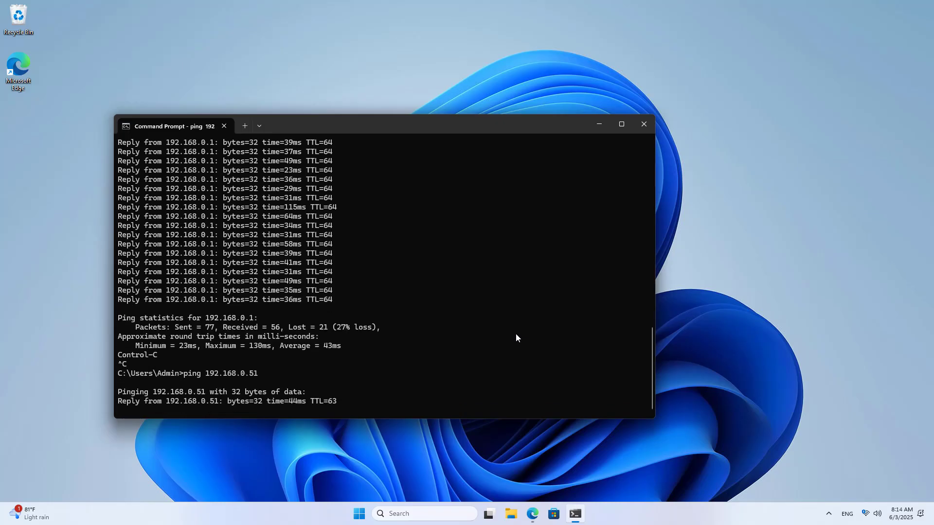